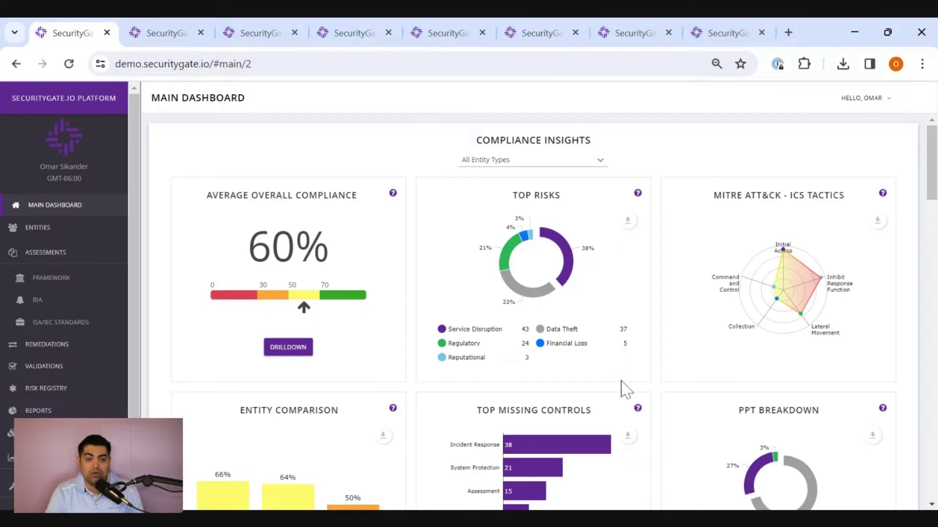
Scroll the Main Dashboard to the Compliance Insights charts showing 60% average overall compliance.
scroll(626, 390, down, 2)
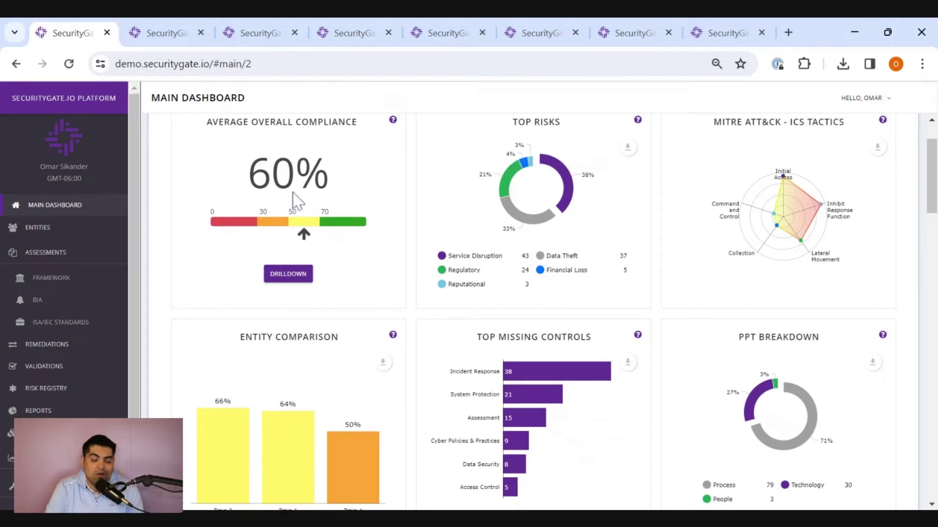
Switch to the Entities page listing six assets, with Train 1 at 50.06% and Train 2 at 66%.
click(163, 33)
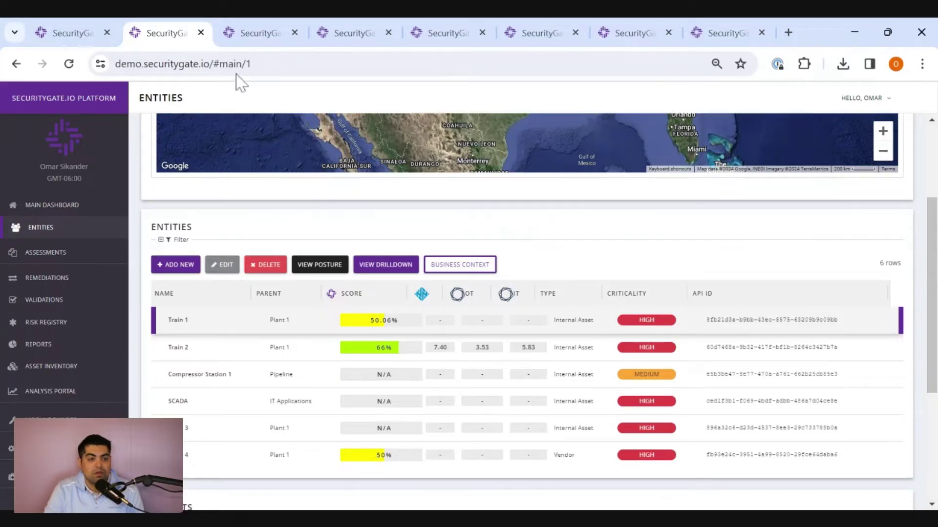
Bring up Assessment Selection and scroll past NIST, CIS and industry cards to C2M2 V2.0/V2.1.
click(254, 47)
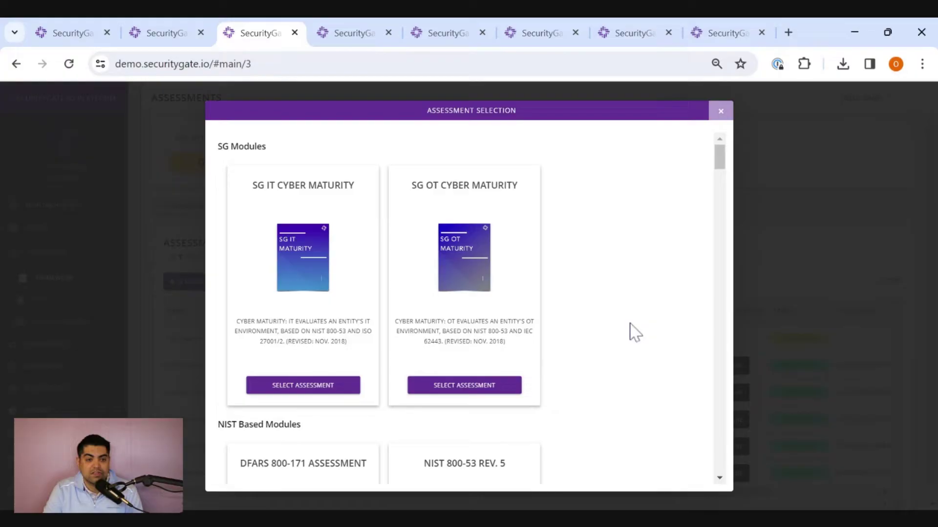
scroll(634, 334, down, 6)
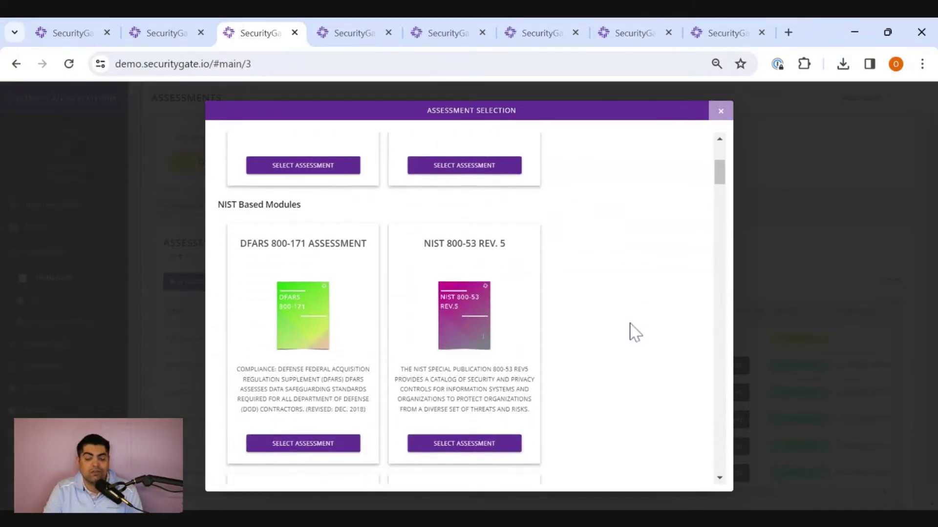
scroll(635, 333, down, 2)
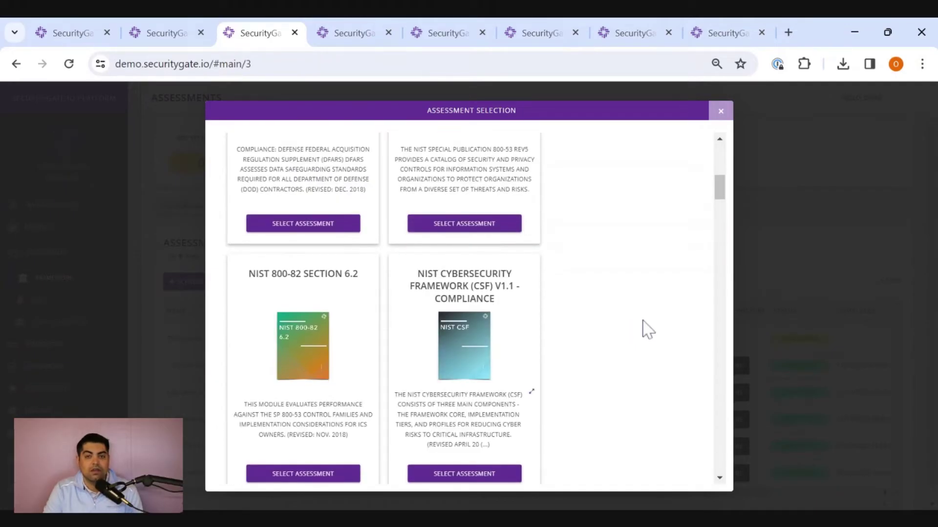
scroll(643, 322, down, 2)
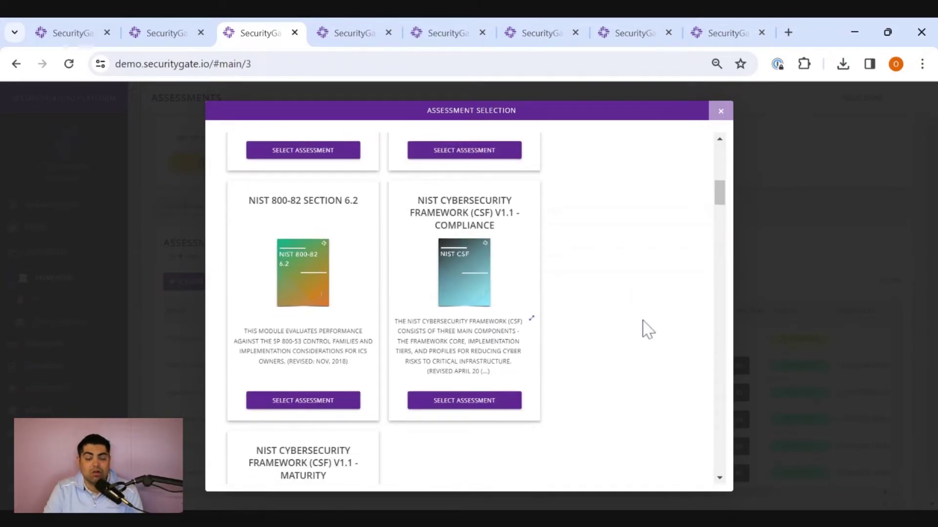
scroll(643, 322, down, 2)
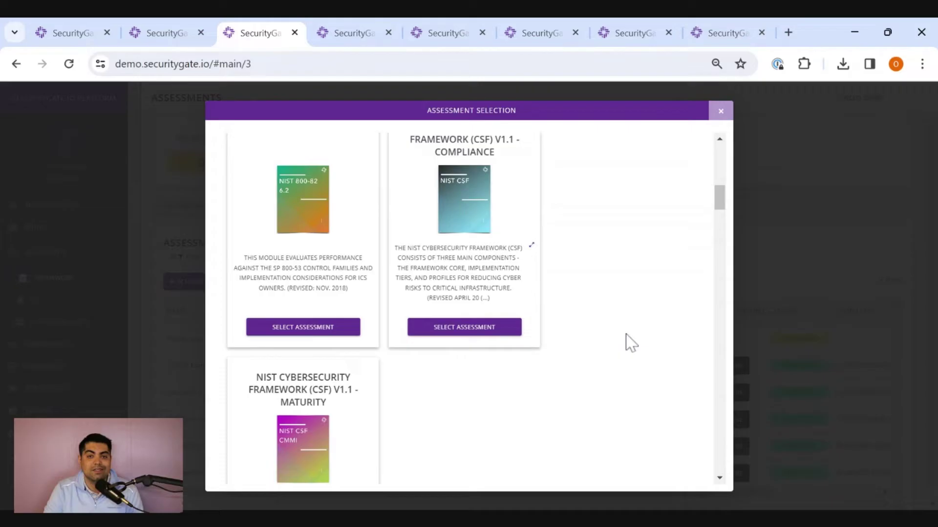
scroll(642, 333, down, 2)
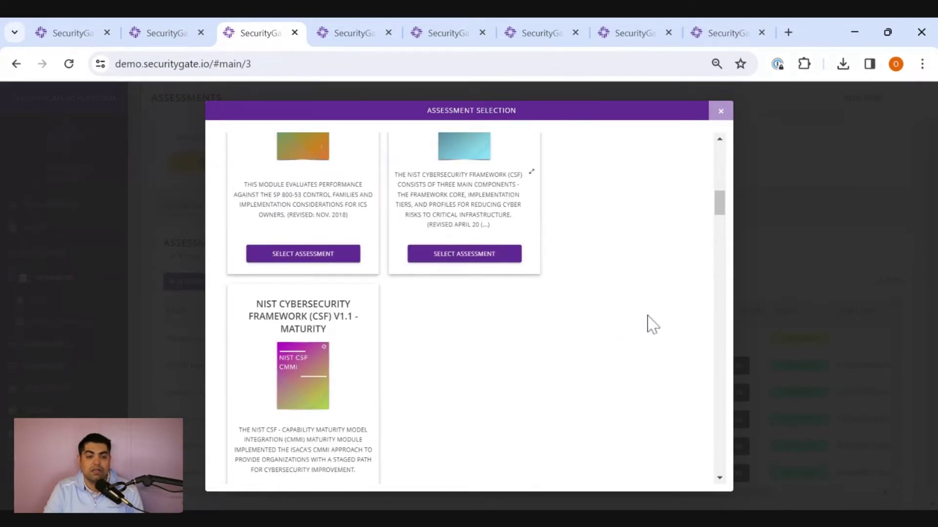
scroll(653, 326, down, 12)
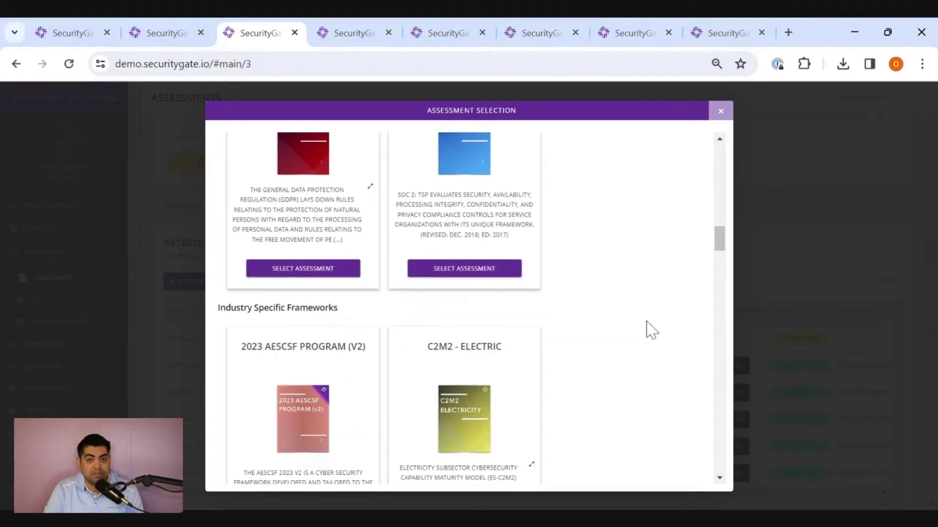
scroll(651, 331, down, 3)
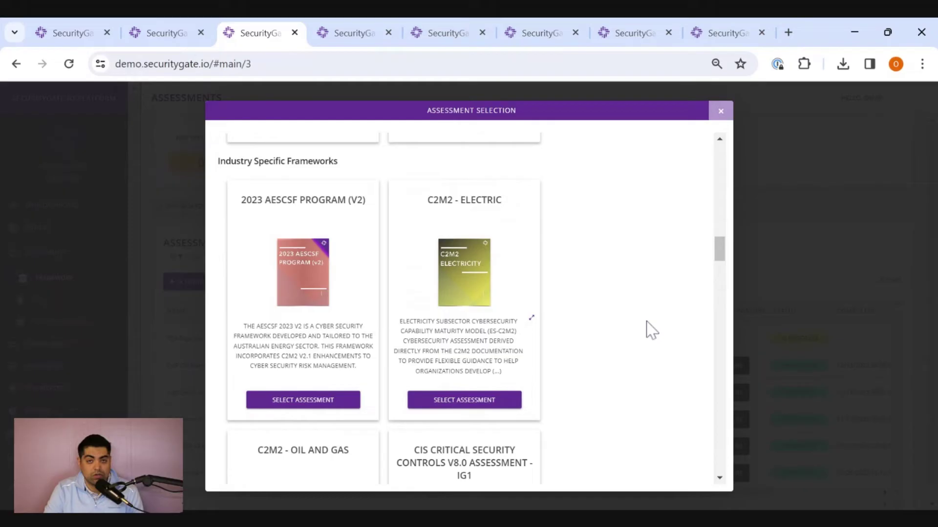
scroll(651, 331, down, 3)
scroll(652, 323, down, 3)
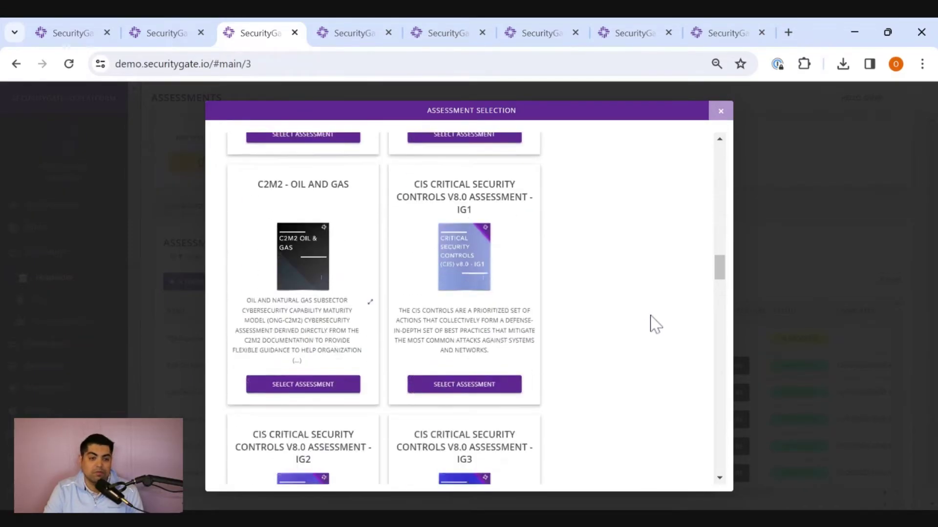
scroll(655, 325, down, 10)
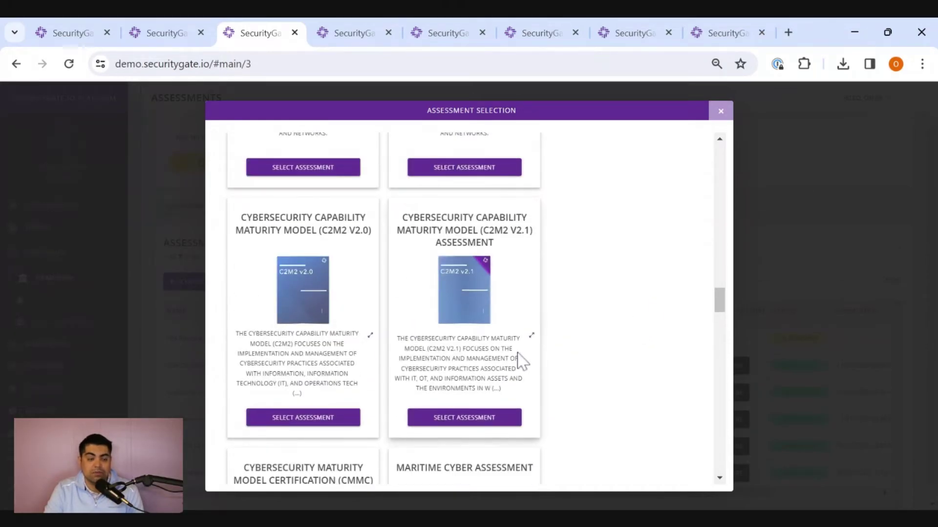
Open the C2M2 2.1 Demo Experience assessment and read its Introduction on 356 practices across 10 domains.
click(342, 35)
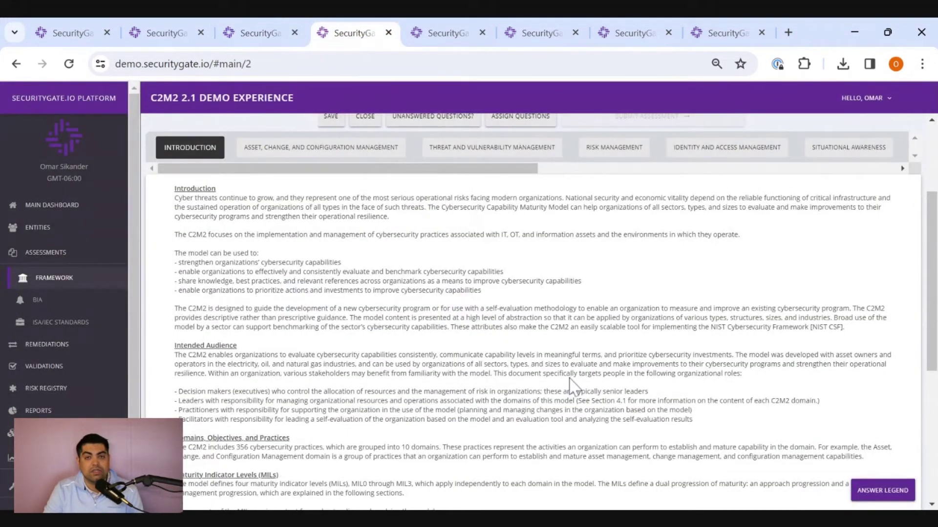
scroll(569, 384, down, 3)
scroll(567, 391, up, 5)
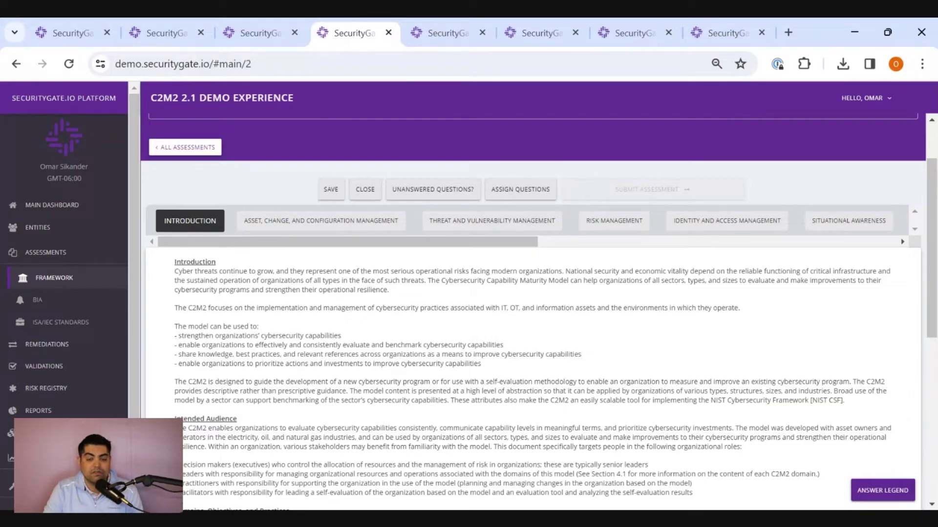
scroll(561, 389, down, 2)
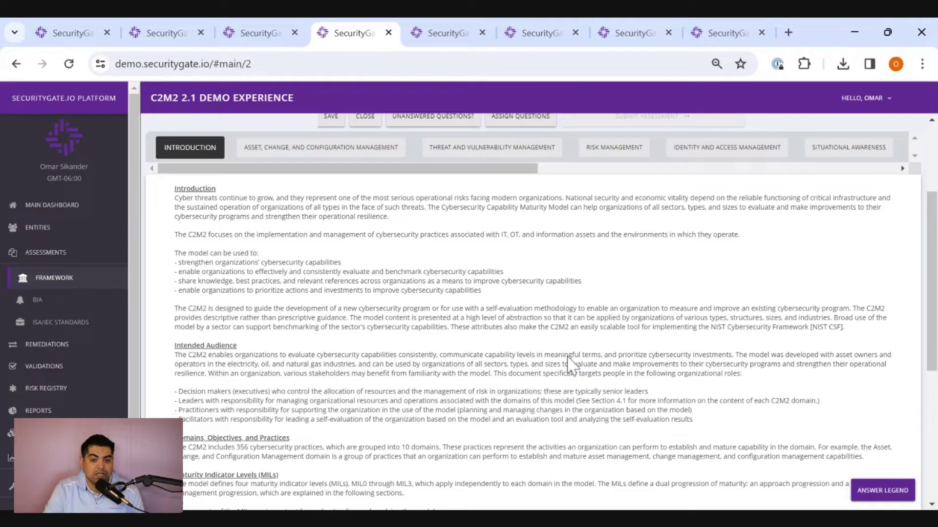
Check the answer legend and ASSET-1a help, then mark ASSET-1a Fully Implemented and ASSET-1b Largely Implemented.
click(879, 490)
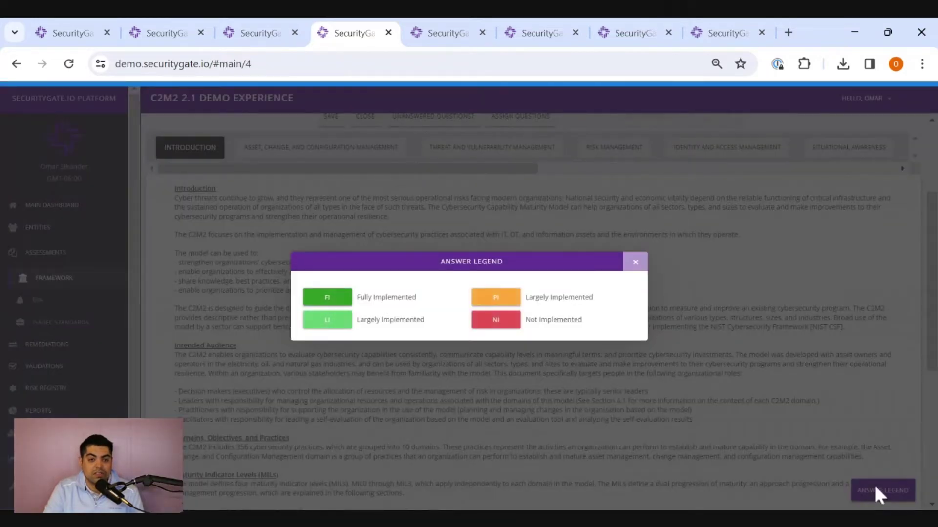
click(464, 37)
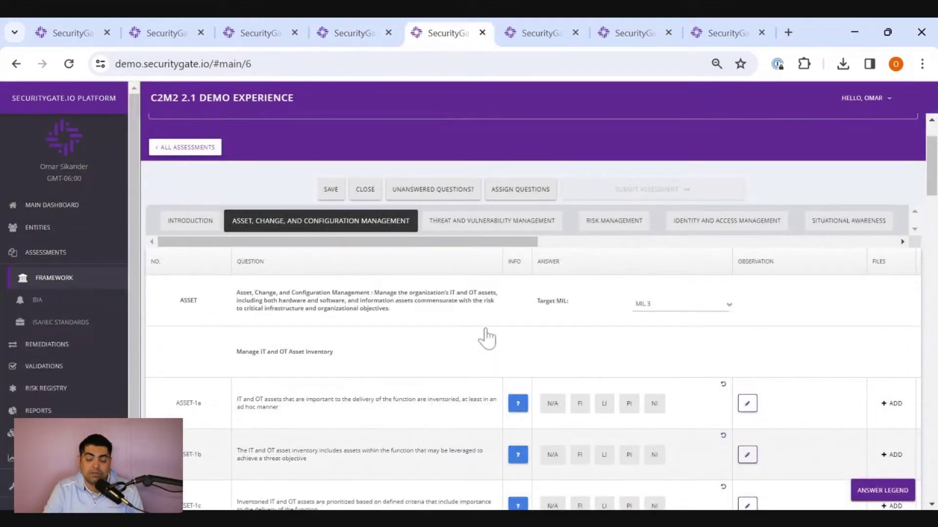
click(517, 408)
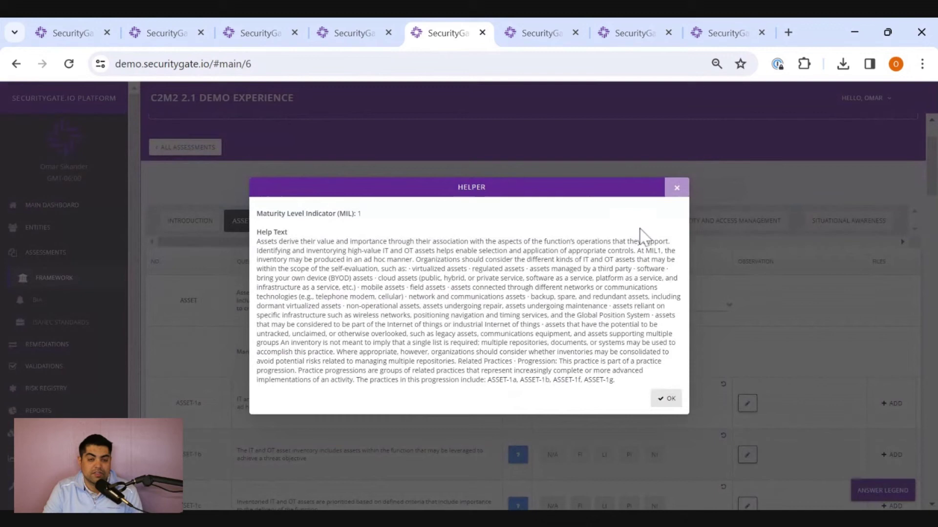
click(677, 188)
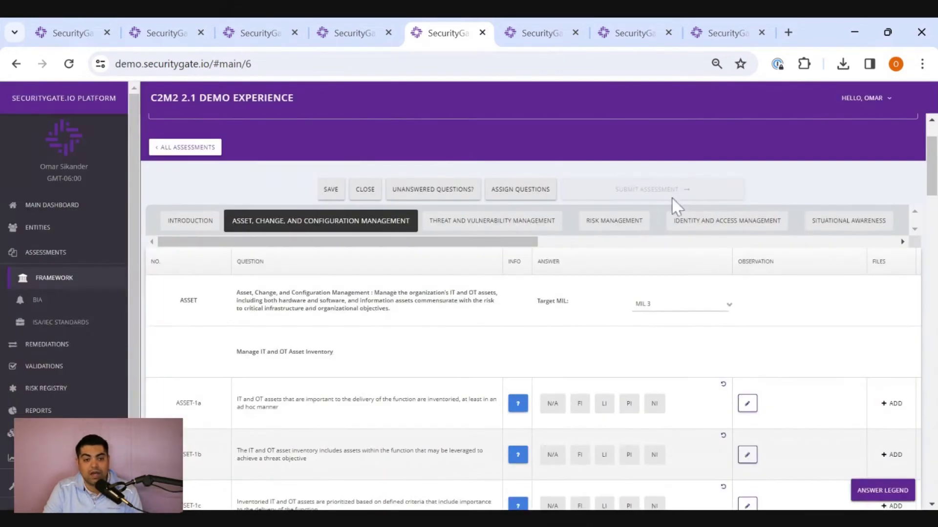
click(583, 409)
click(609, 458)
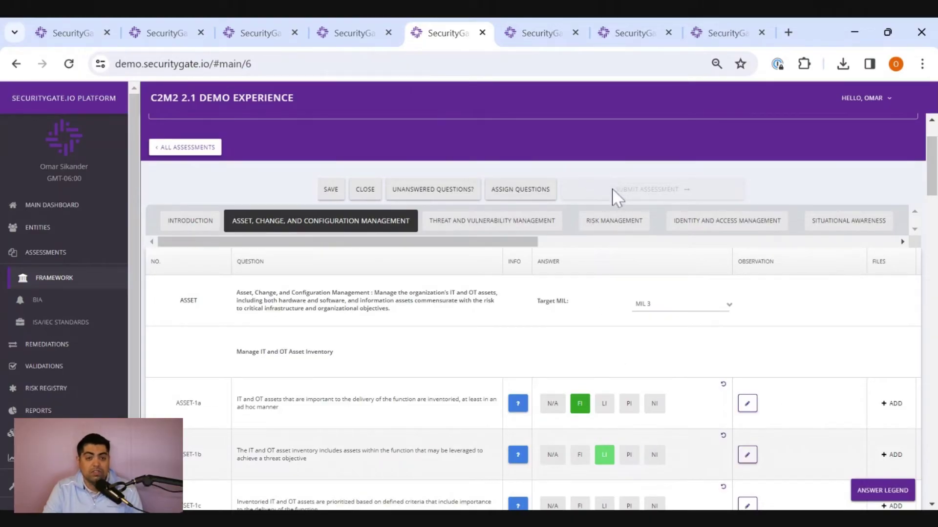
Return to the Main Dashboard and scroll to the BIA heatmap and financial and non-financial impact tables.
click(534, 42)
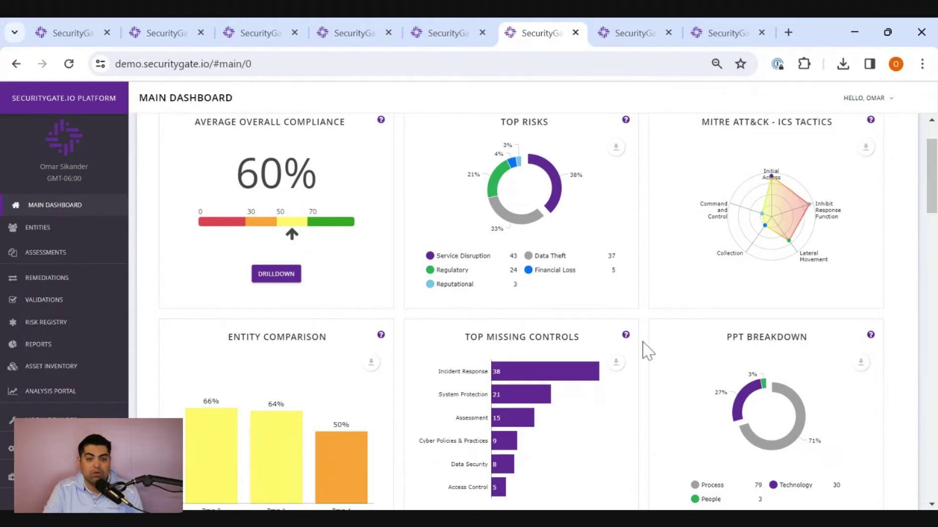
scroll(648, 351, down, 8)
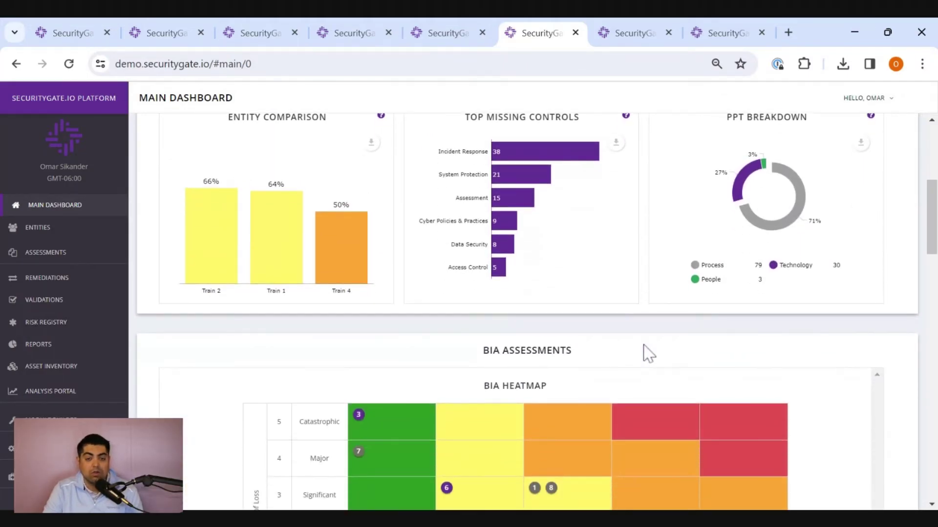
scroll(643, 346, down, 2)
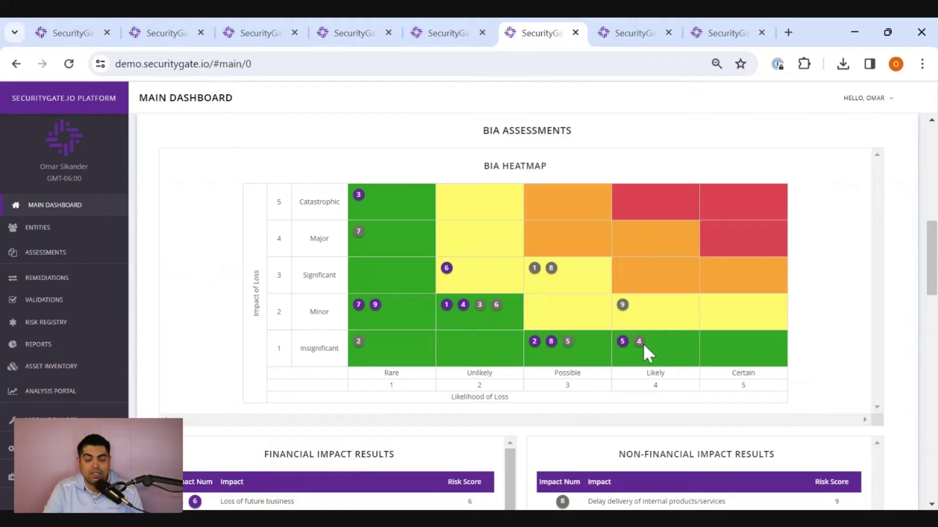
scroll(643, 344, down, 2)
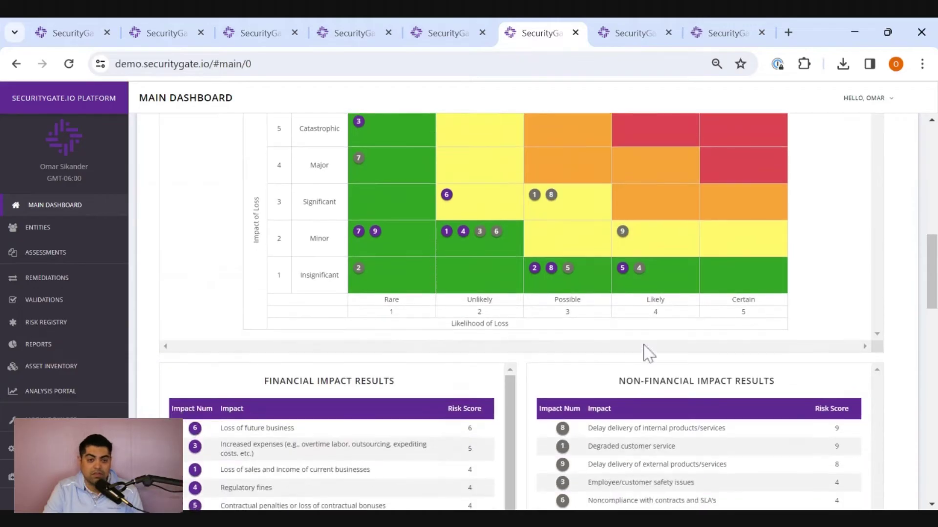
Return to the Entities page showing six assets, Train 1 at 50.06% and Train 2 at 66%.
click(165, 33)
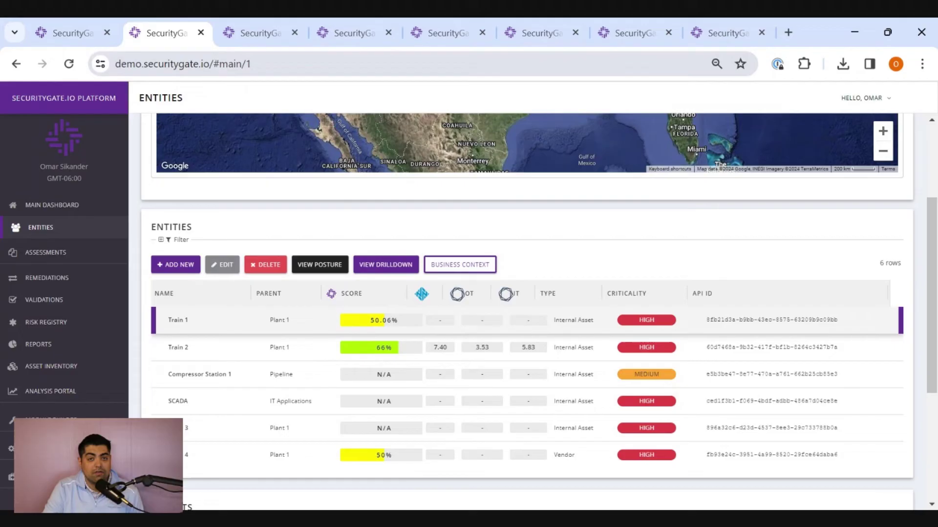
Open the Issuer Rejected Train 4 remediation request asking to push the task to March 2024.
click(638, 43)
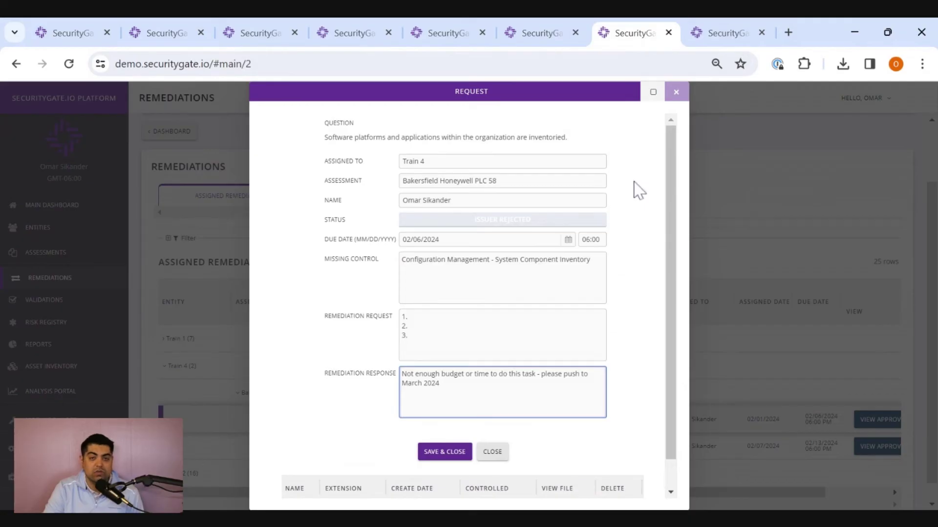
Show the Risk Registry with four accepted risks and two closed and approved risks.
click(736, 43)
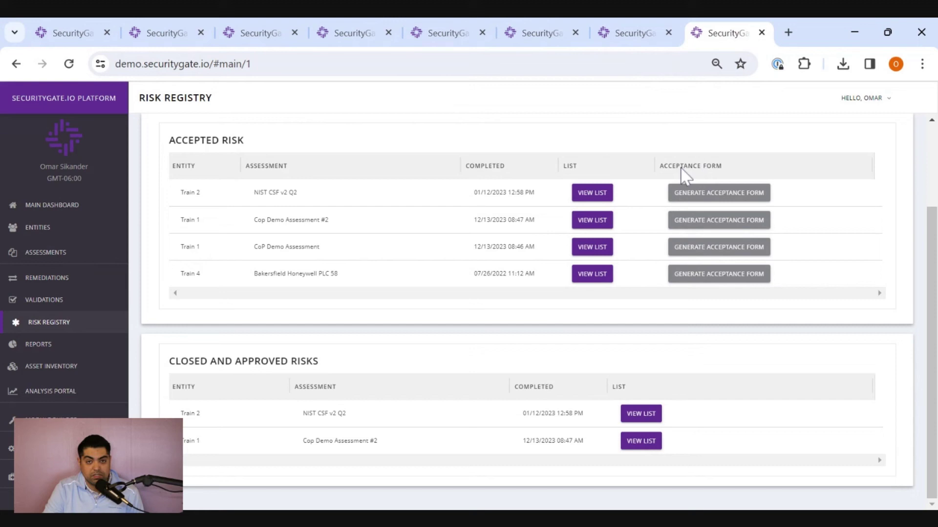